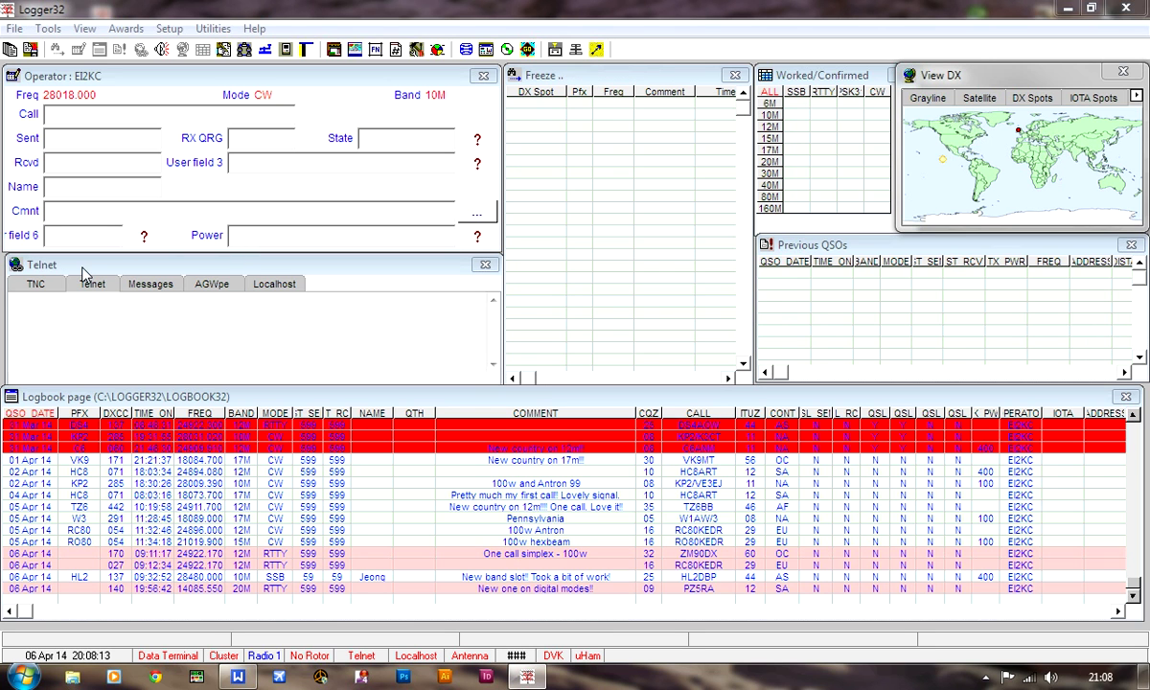
Connect the Telnet window to the K4UGA cluster and log in with the operator's callsign.
{"action": "left_click", "coordinate": [57, 288]}
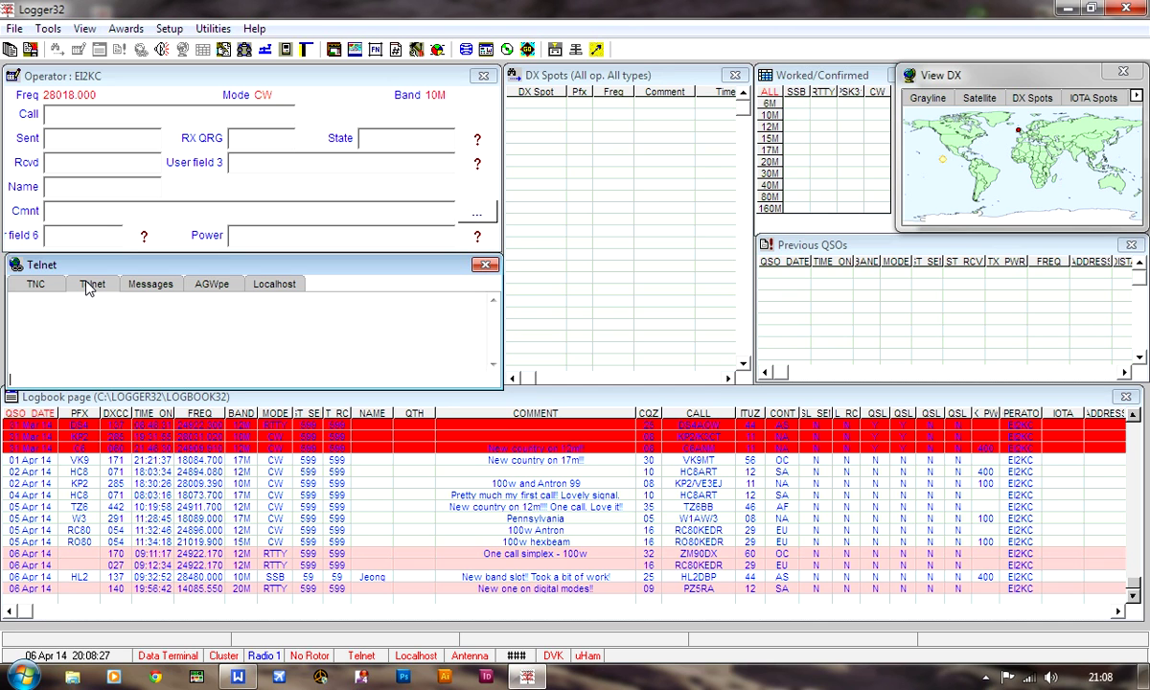
{"action": "right_click", "coordinate": [80, 382]}
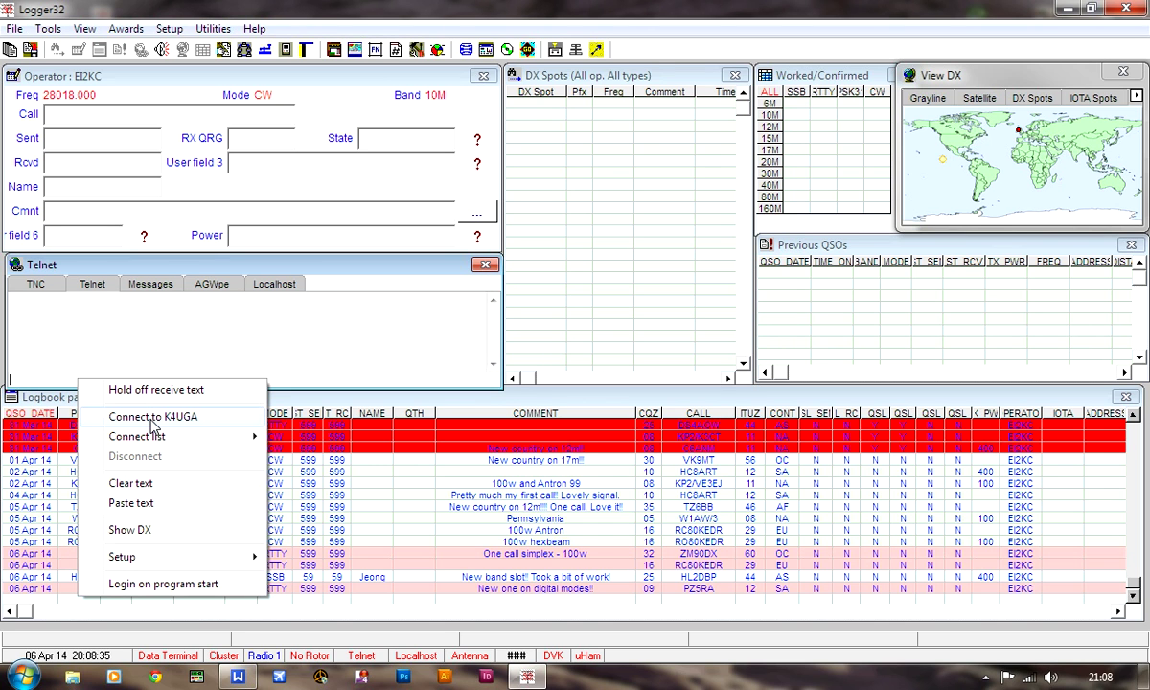
{"action": "mouse_move", "coordinate": [159, 438]}
{"action": "left_click", "coordinate": [160, 424]}
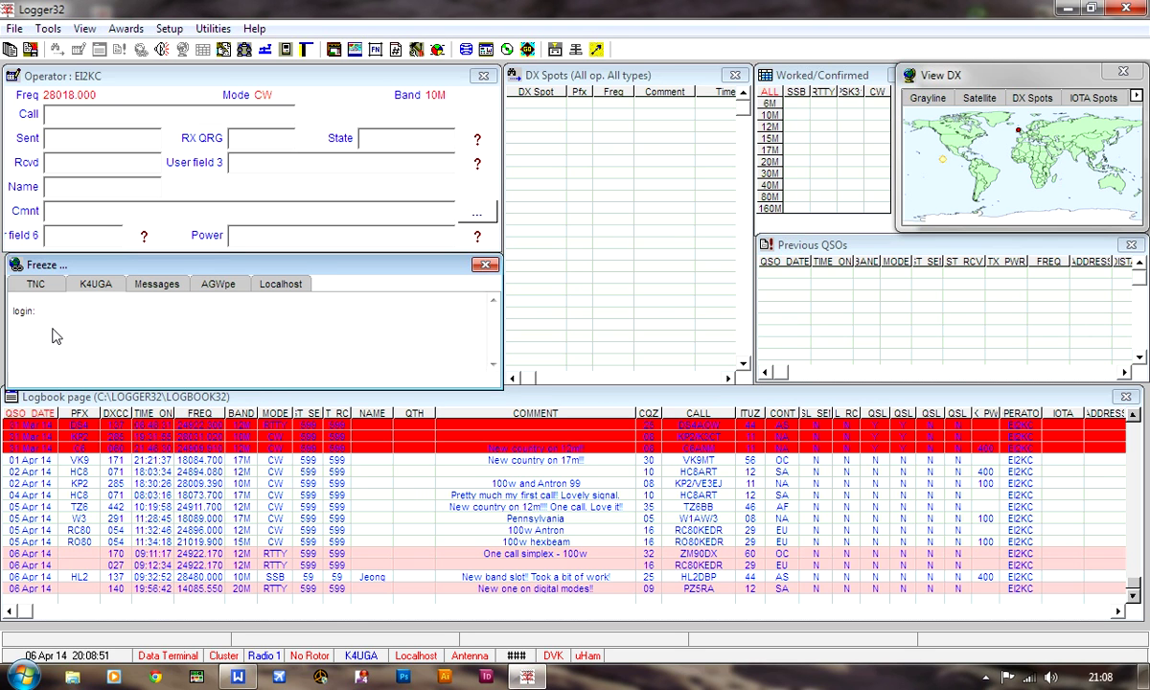
{"action": "type", "text": "ei2kc"}
{"action": "key", "text": "Return"}
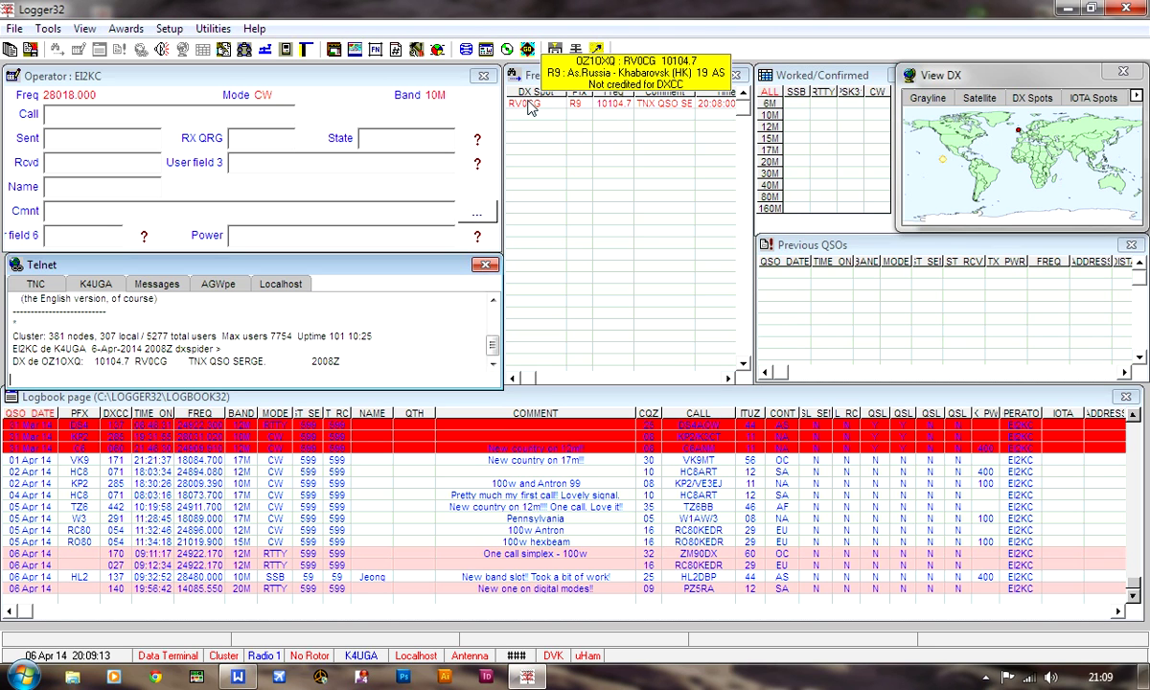
{"action": "mouse_move", "coordinate": [520, 108]}
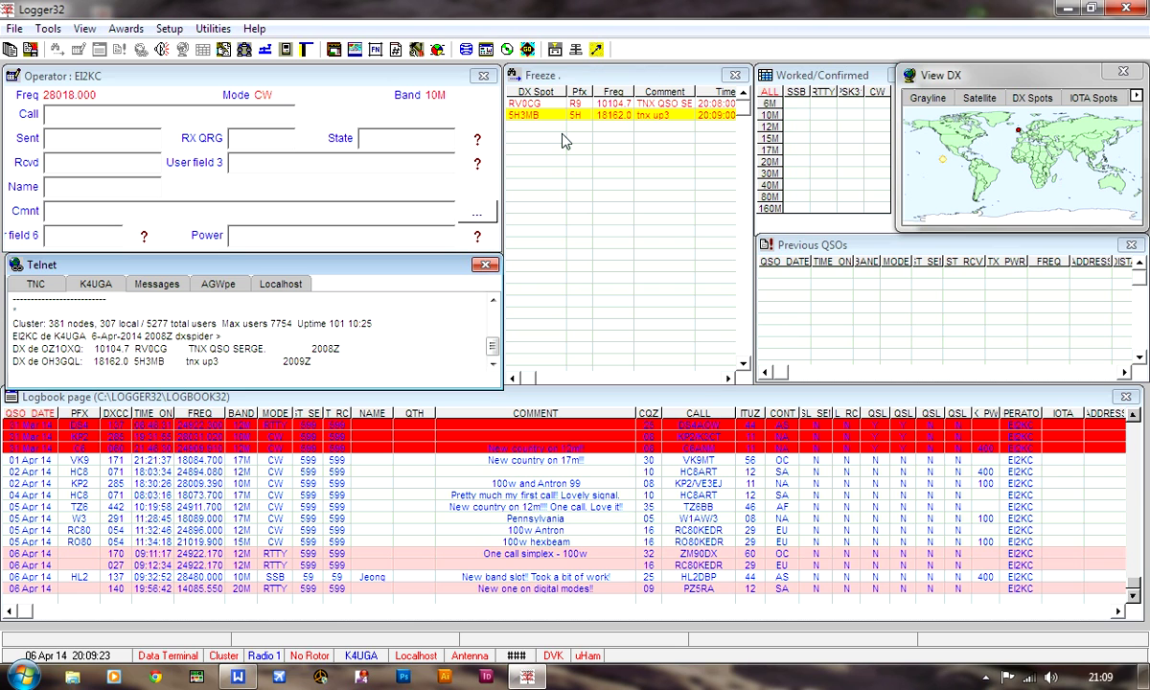
{"action": "left_click", "coordinate": [71, 118]}
{"action": "type", "text": "5H"}
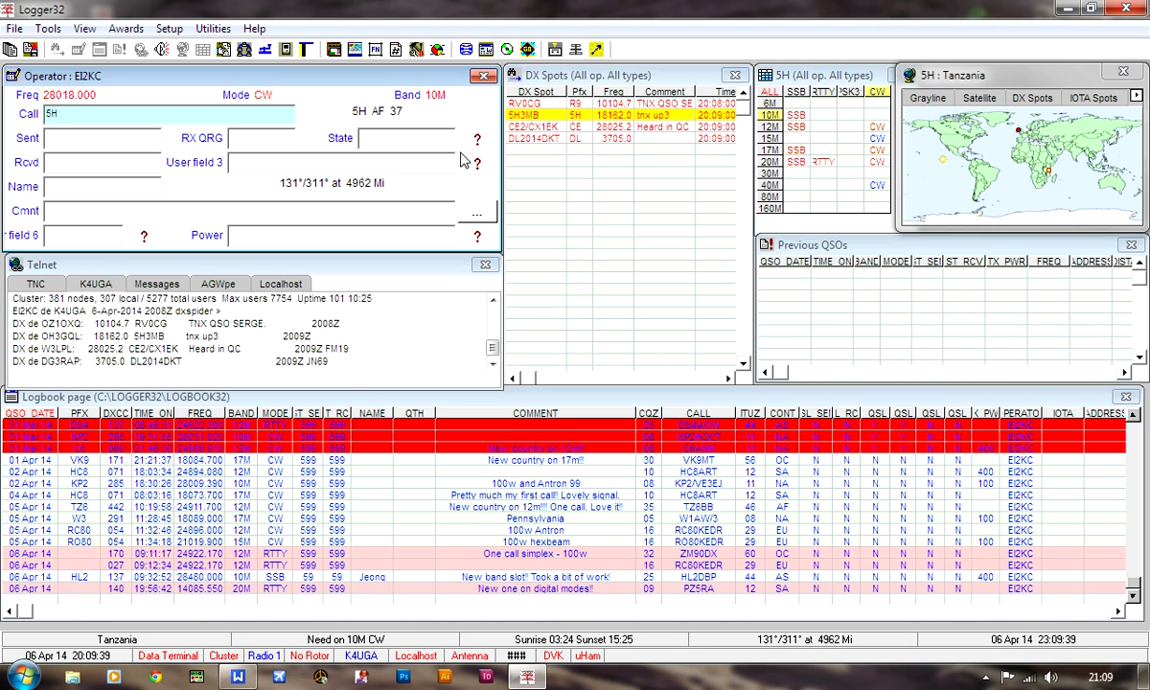
{"action": "type", "text": "3MB"}
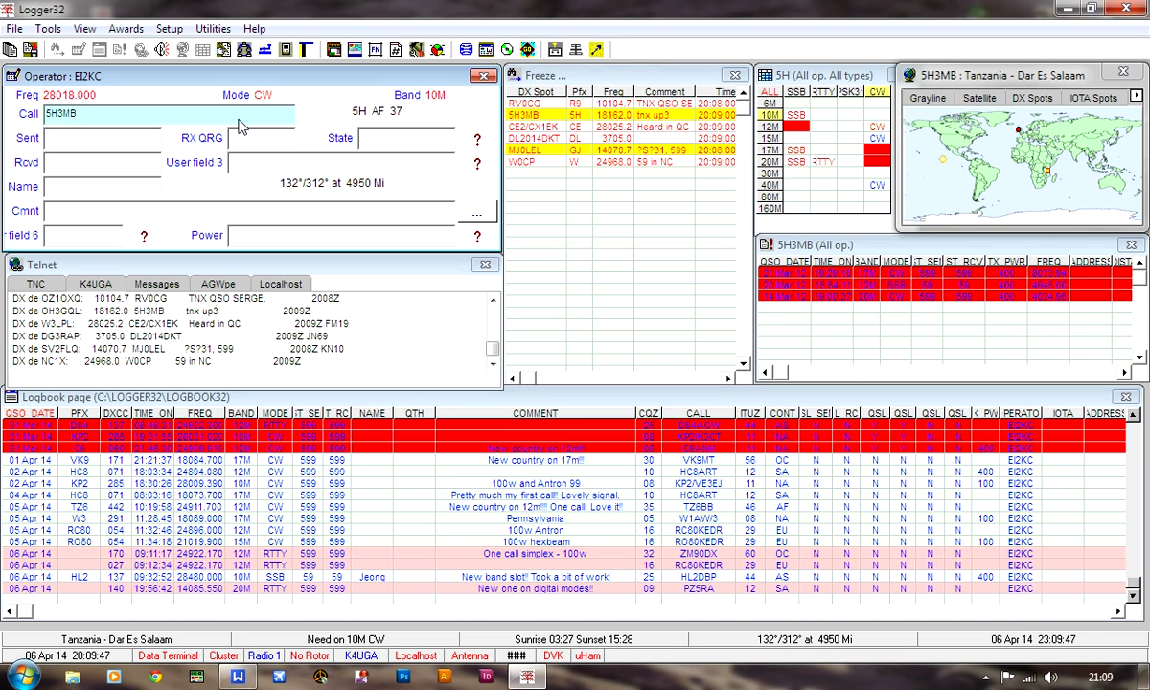
{"action": "key", "text": "BackSpace"}
{"action": "key", "text": "BackSpace"}
{"action": "key", "text": "BackSpace"}
{"action": "key", "text": "BackSpace"}
{"action": "key", "text": "BackSpace"}
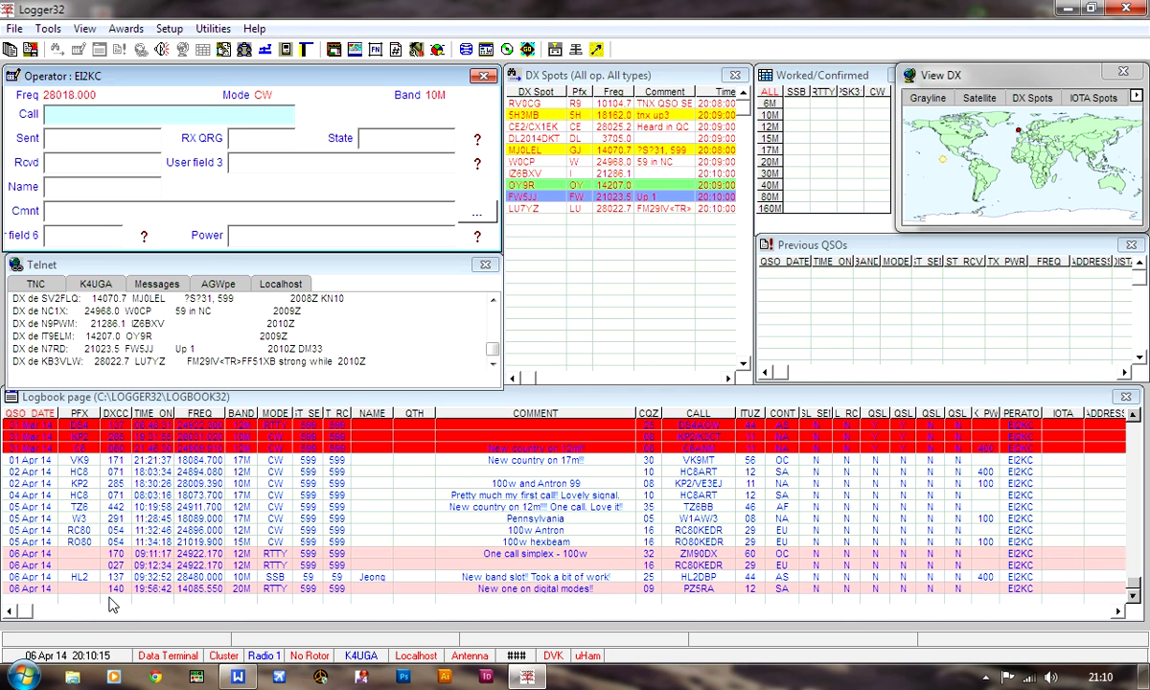
Move the CALL column directly after QSO_DATE in the logbook page layout, and widen the COMMENT column.
{"action": "right_click", "coordinate": [96, 587]}
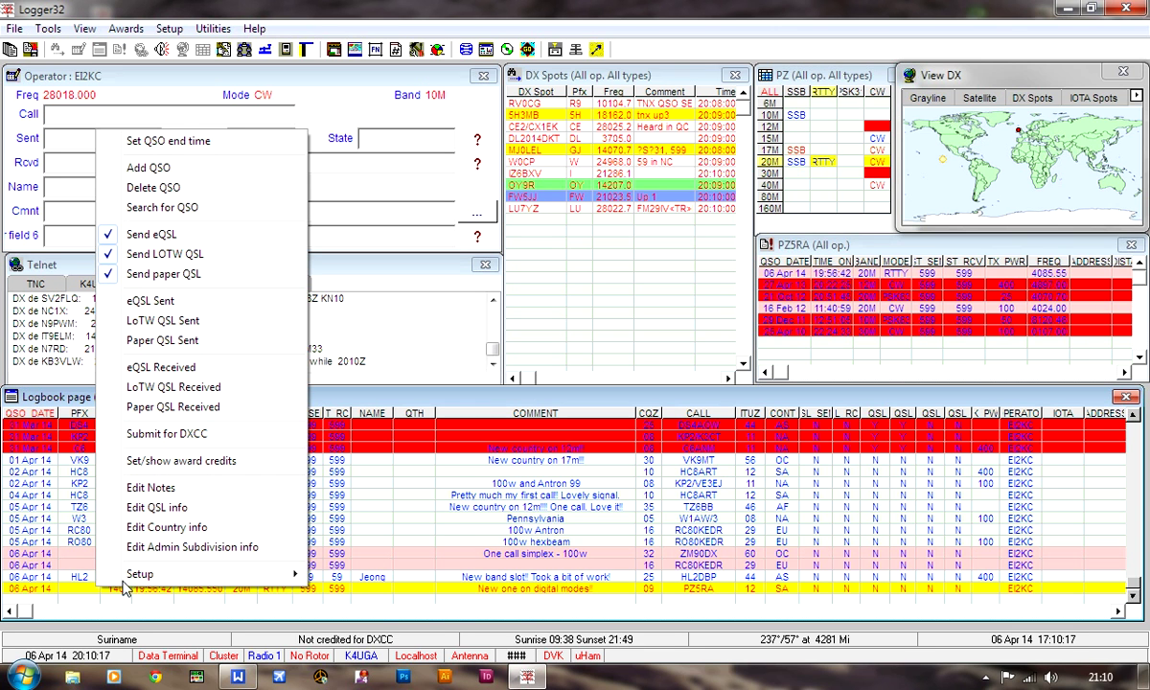
{"action": "mouse_move", "coordinate": [148, 582]}
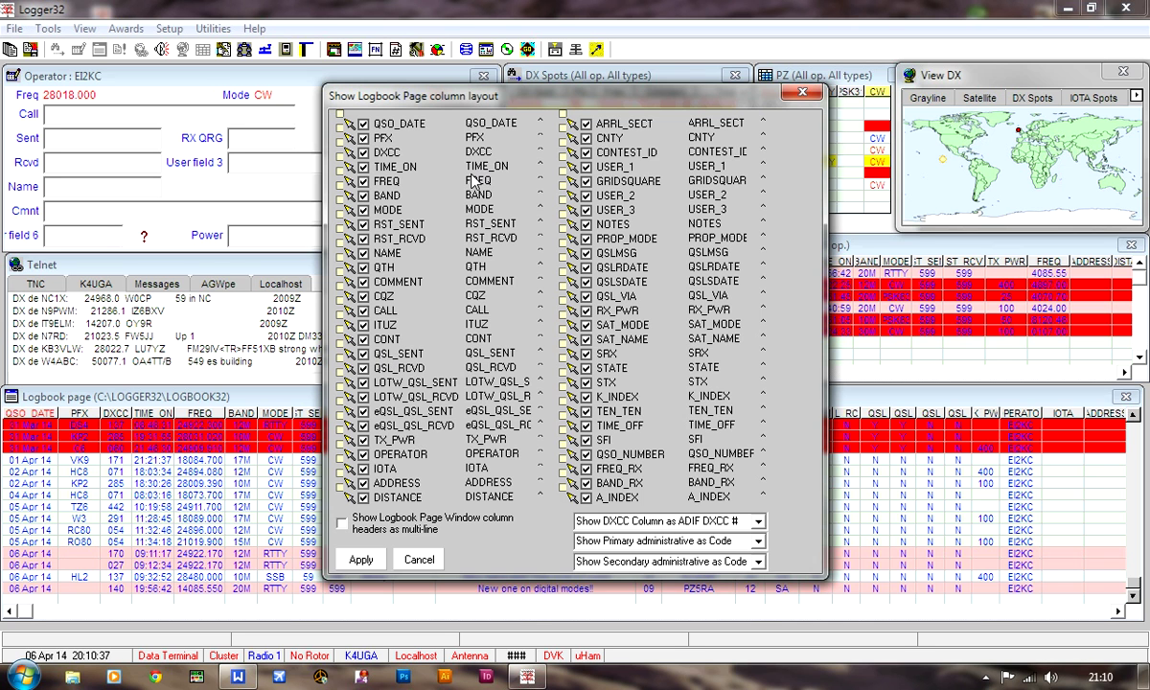
{"action": "left_click_drag", "start_coordinate": [448, 95], "coordinate": [528, 97]}
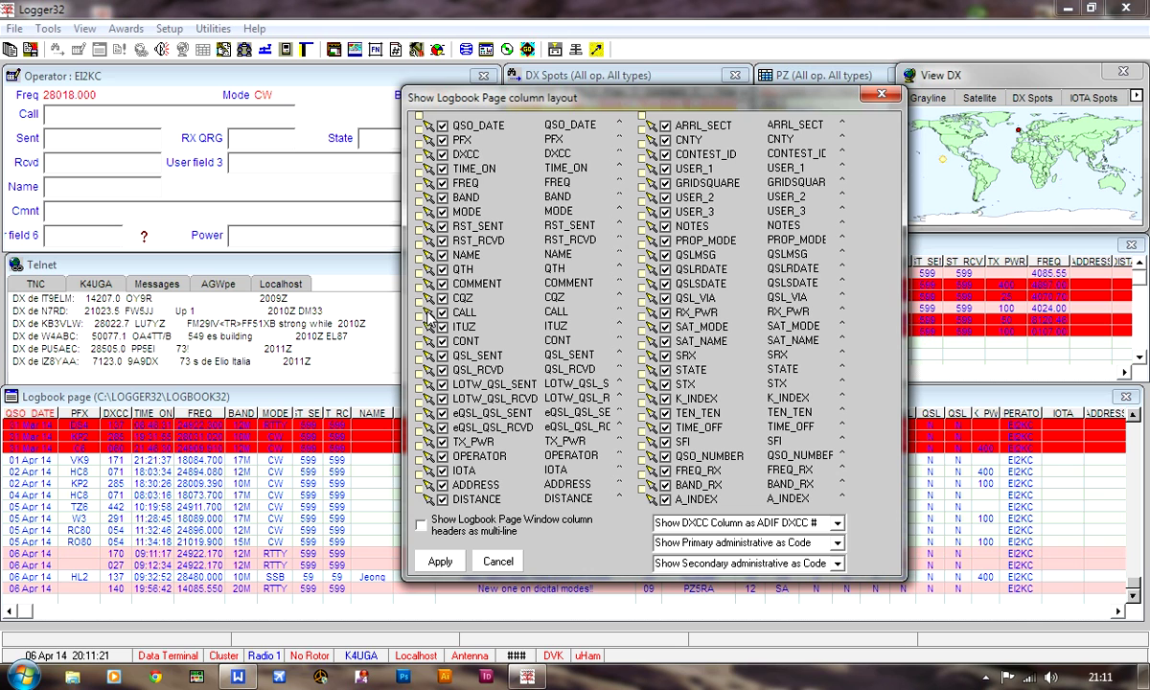
{"action": "left_click_drag", "start_coordinate": [421, 168], "coordinate": [420, 156]}
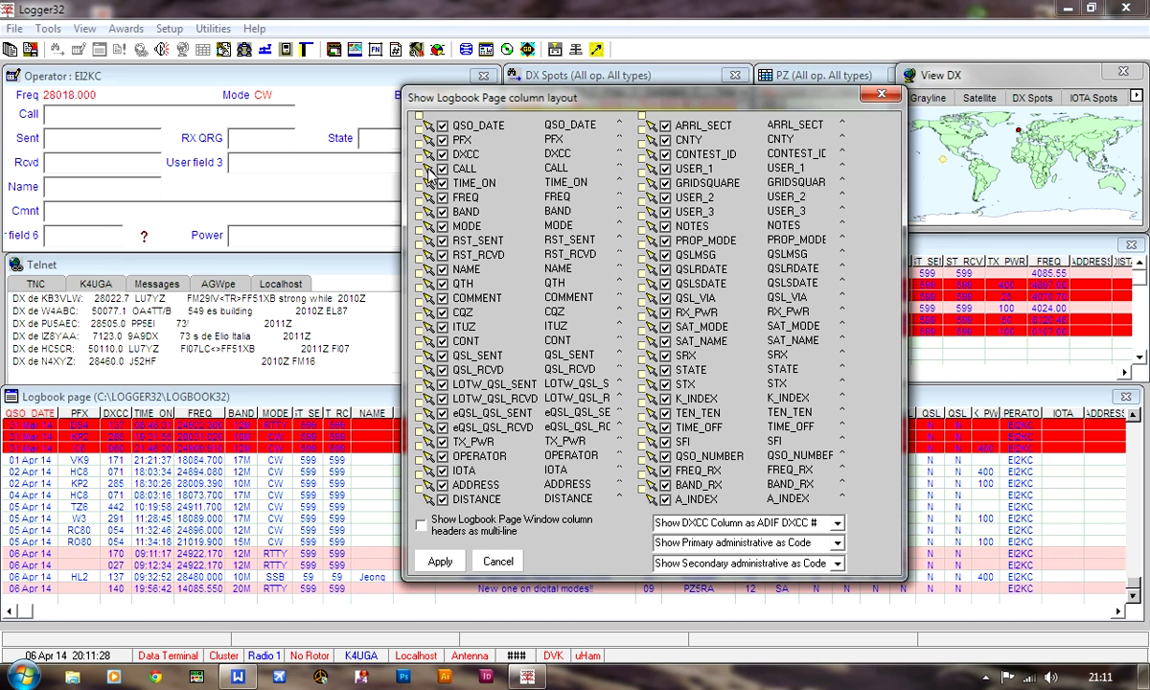
{"action": "left_click_drag", "start_coordinate": [428, 177], "coordinate": [423, 137]}
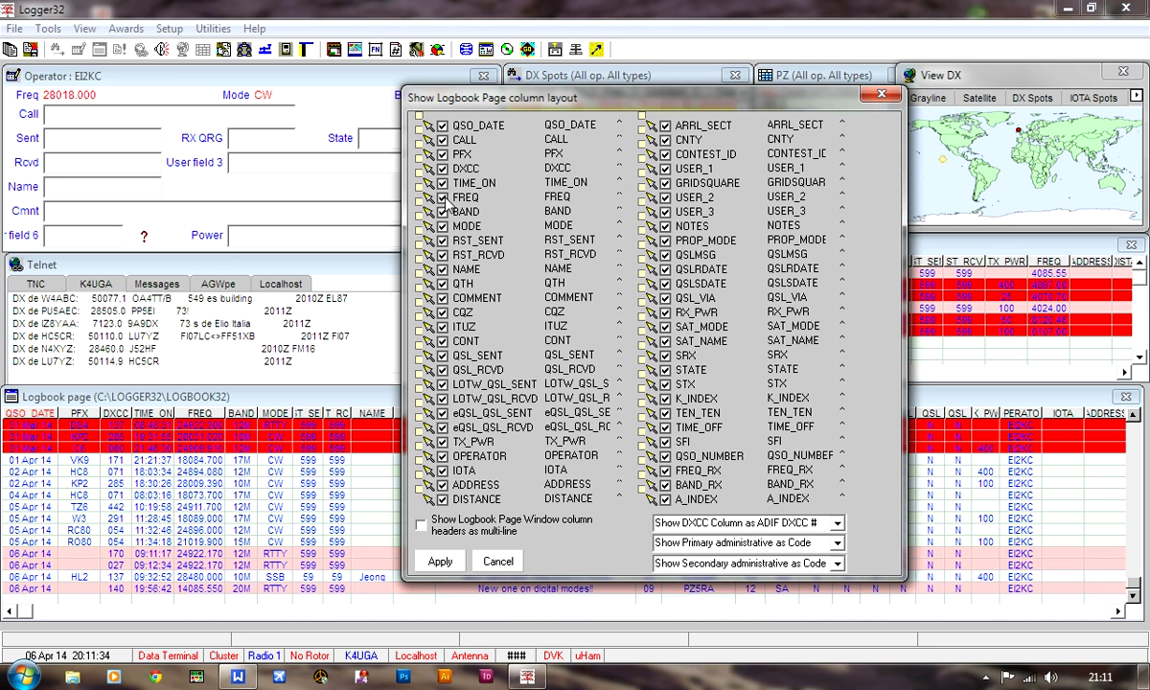
{"action": "left_click", "coordinate": [441, 562]}
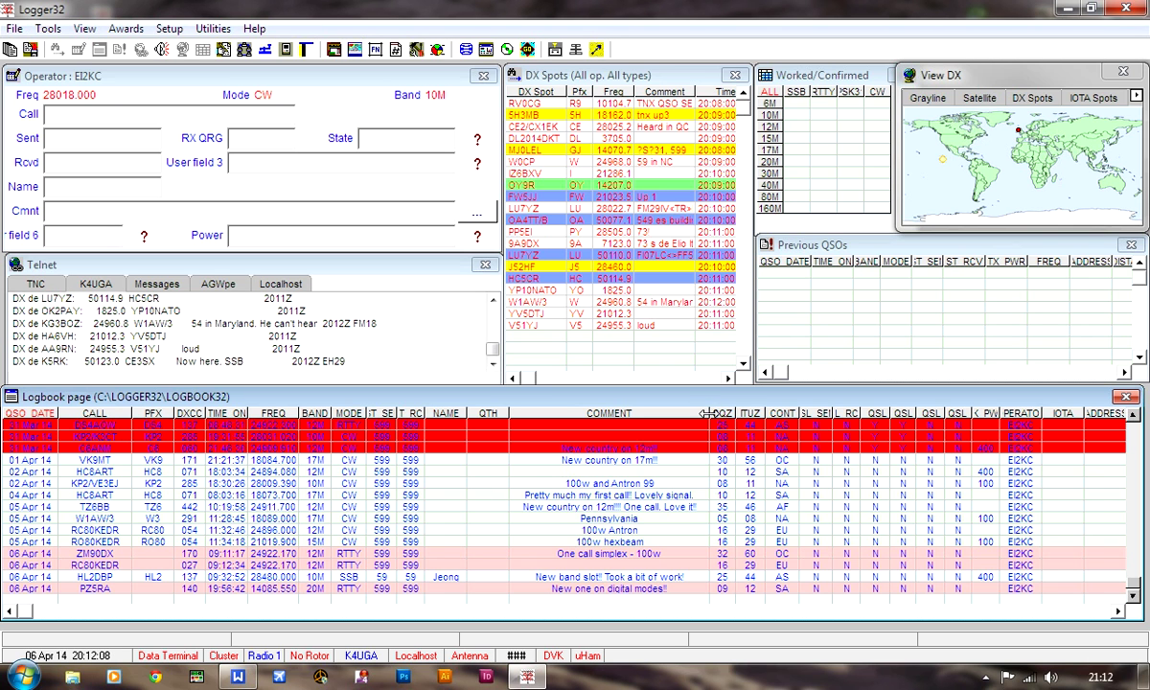
{"action": "left_click_drag", "start_coordinate": [712, 414], "coordinate": [755, 415]}
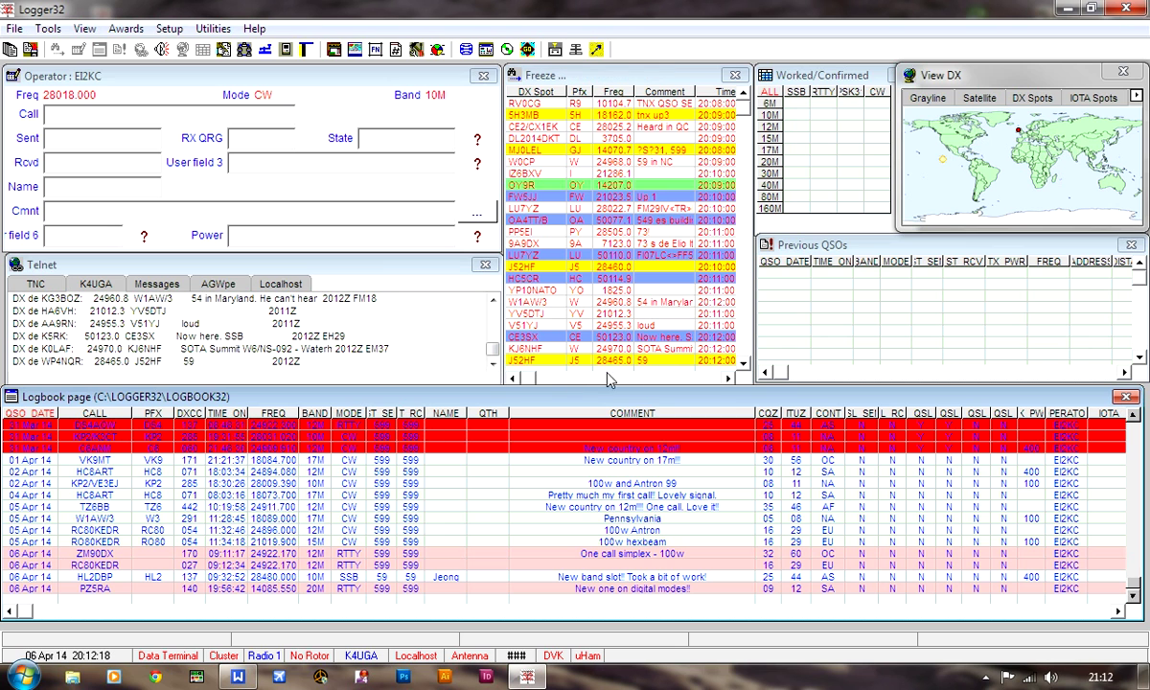
Load the FW5JJ spot into the log entry and review the mixed band/mode list of contacts for the FW prefix.
{"action": "mouse_move", "coordinate": [539, 369]}
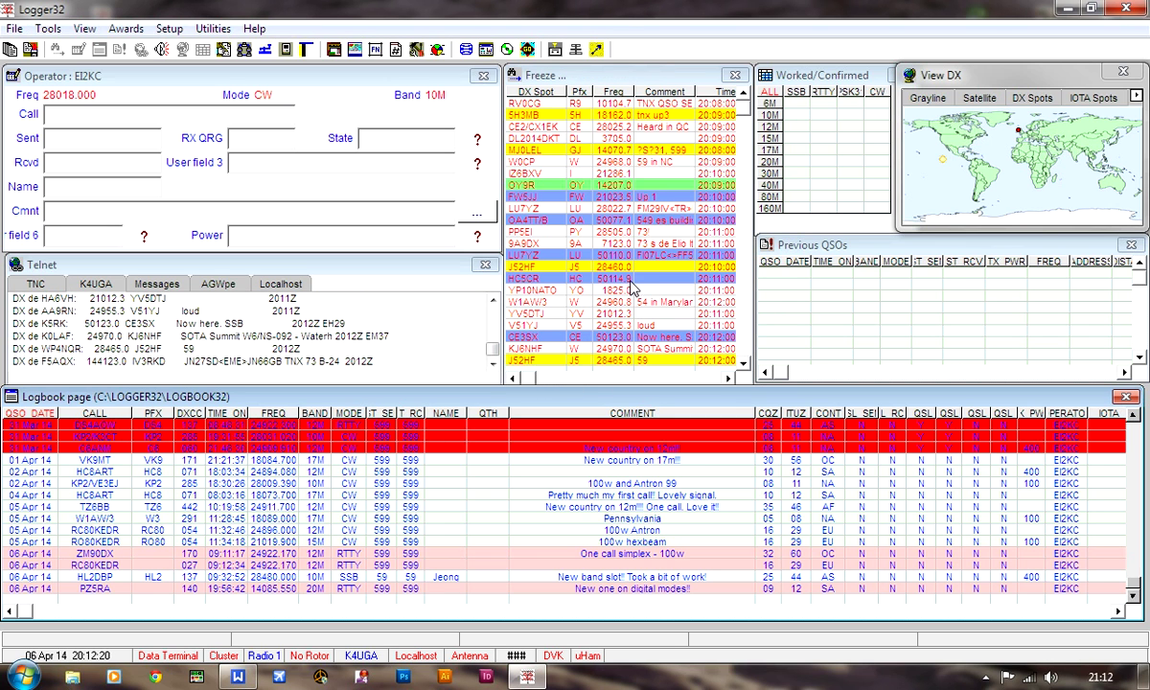
{"action": "mouse_move", "coordinate": [541, 199]}
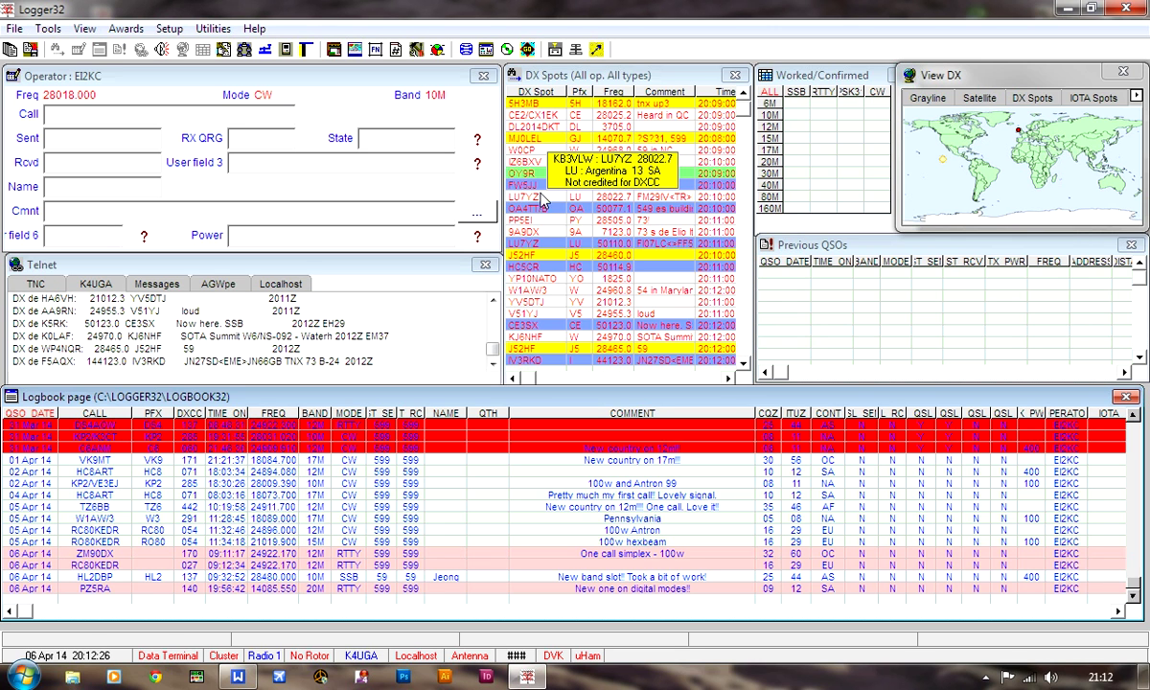
{"action": "left_click", "coordinate": [540, 196]}
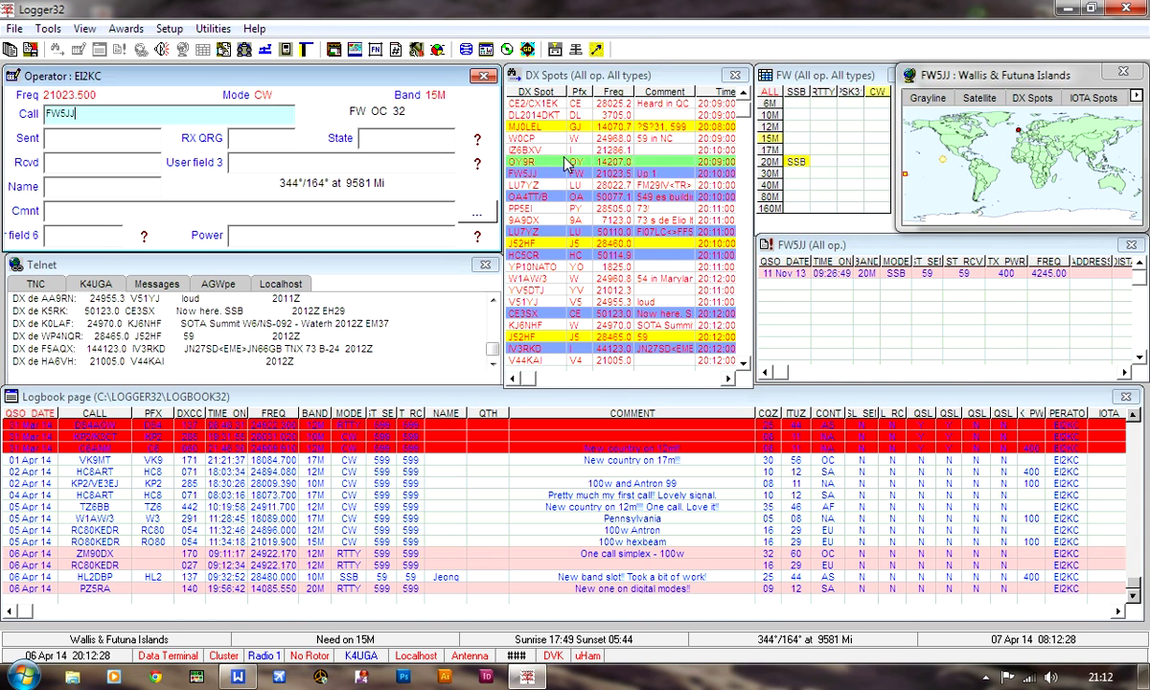
{"action": "mouse_move", "coordinate": [556, 178]}
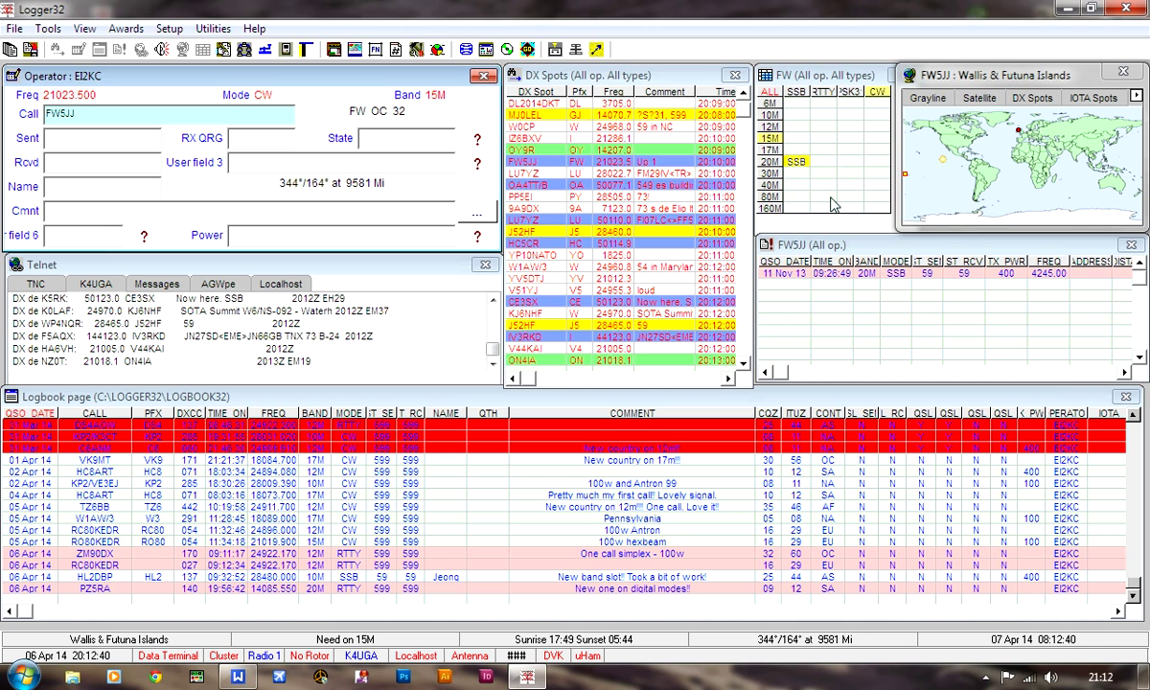
{"action": "left_click", "coordinate": [773, 169]}
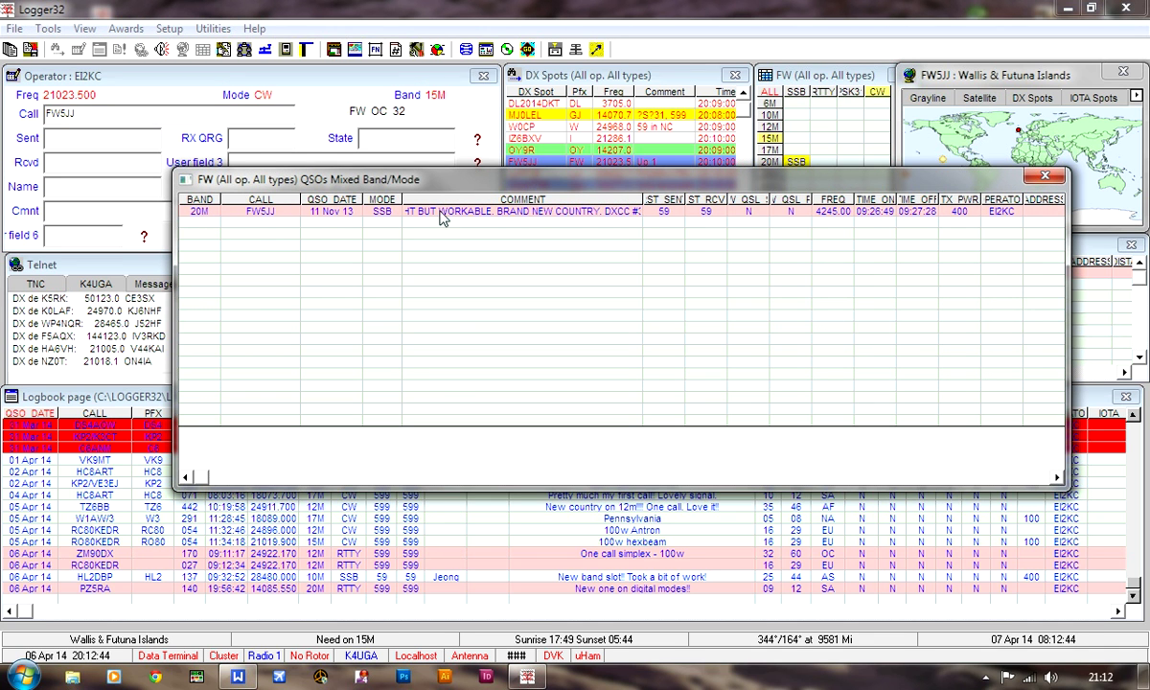
{"action": "left_click", "coordinate": [1053, 180]}
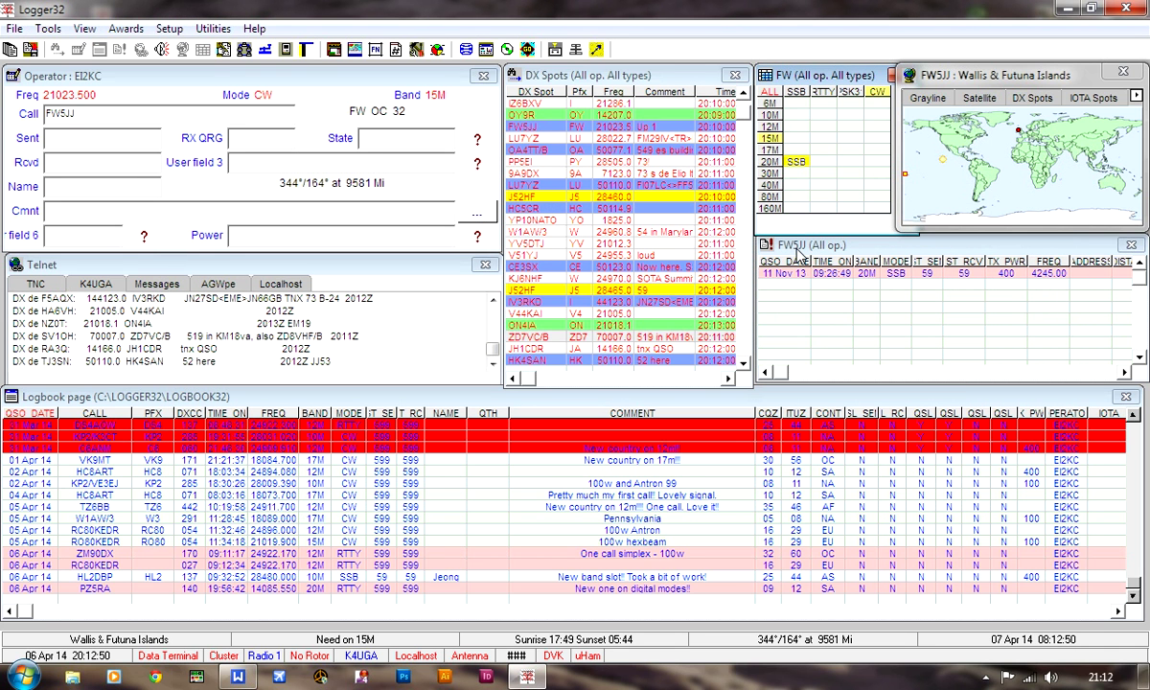
Replace the callsign in the log entry with VP8LP to review its previous contacts and worked bands.
{"action": "left_click", "coordinate": [171, 119]}
{"action": "key", "text": "BackSpace"}
{"action": "key", "text": "BackSpace"}
{"action": "key", "text": "BackSpace"}
{"action": "key", "text": "BackSpace"}
{"action": "key", "text": "BackSpace"}
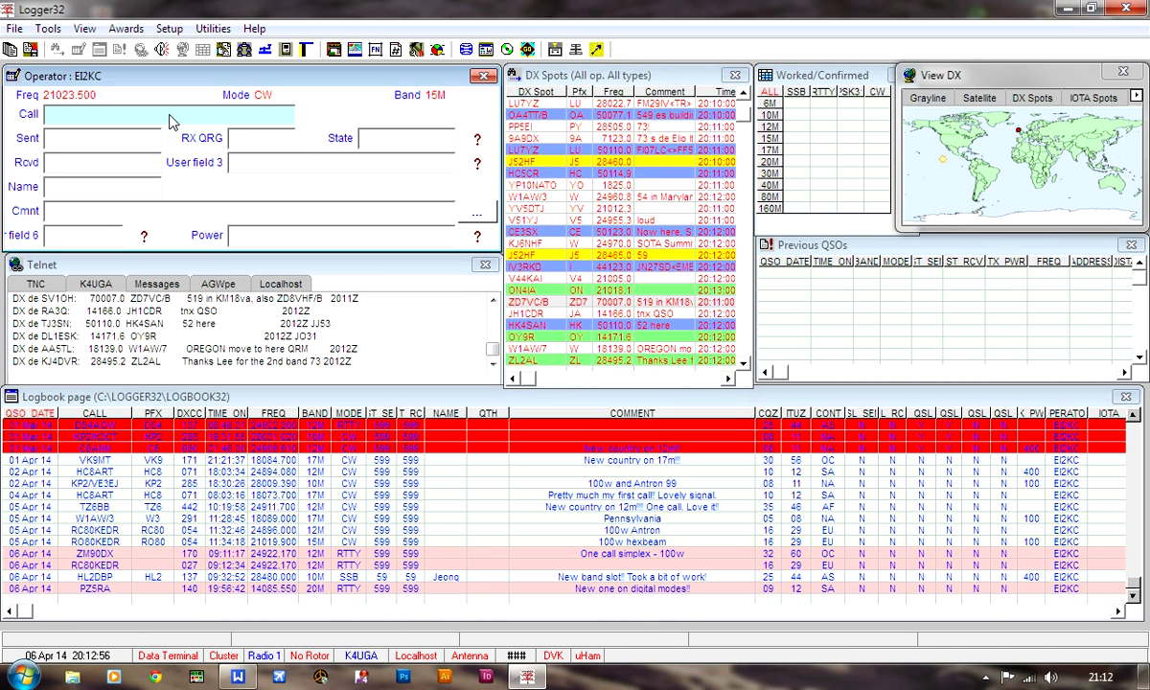
{"action": "type", "text": "VP8LP"}
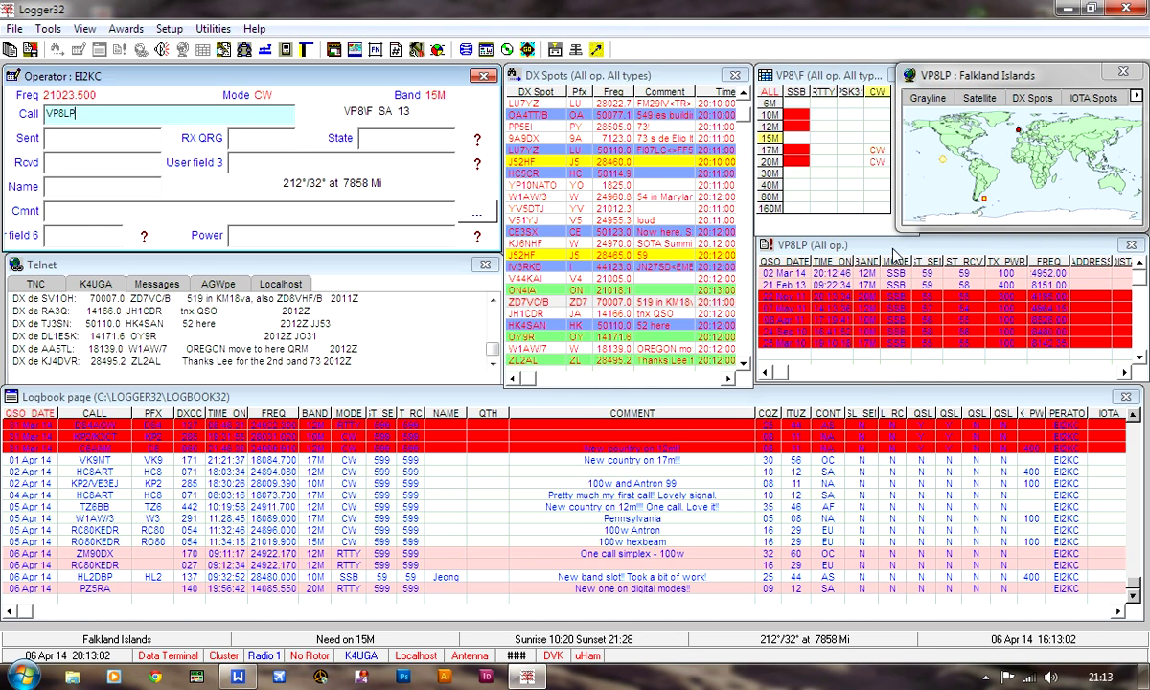
{"action": "left_click", "coordinate": [876, 363]}
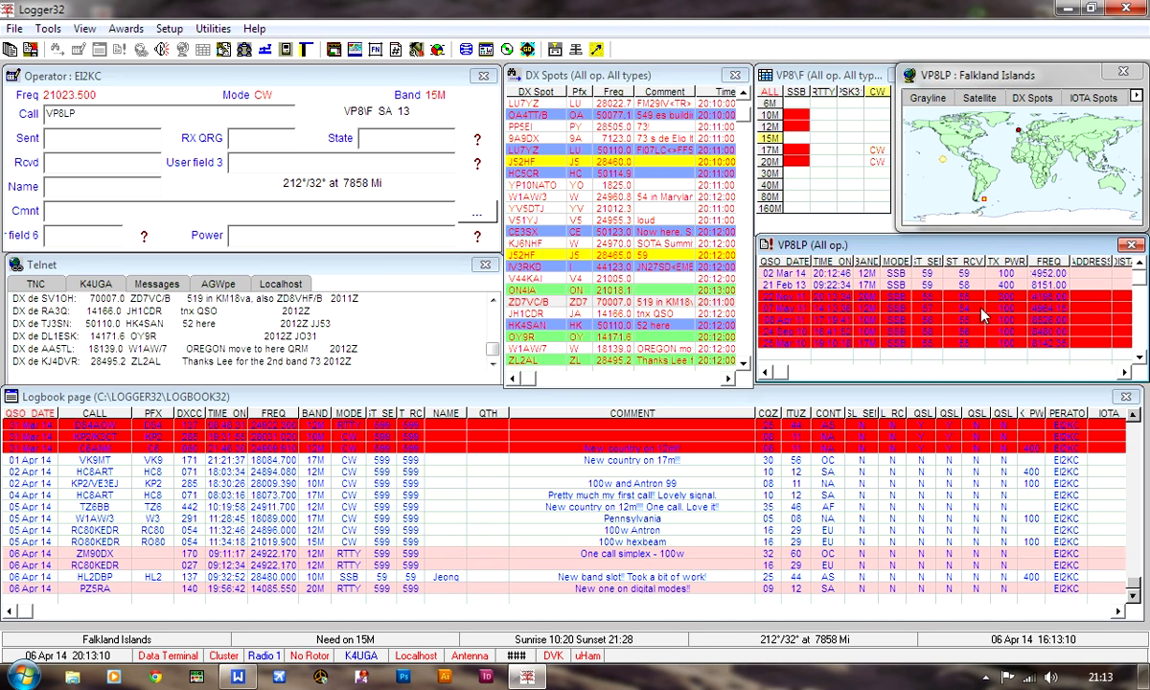
Clear the VP8LP callsign from the log entry's call field.
{"action": "left_click", "coordinate": [113, 116]}
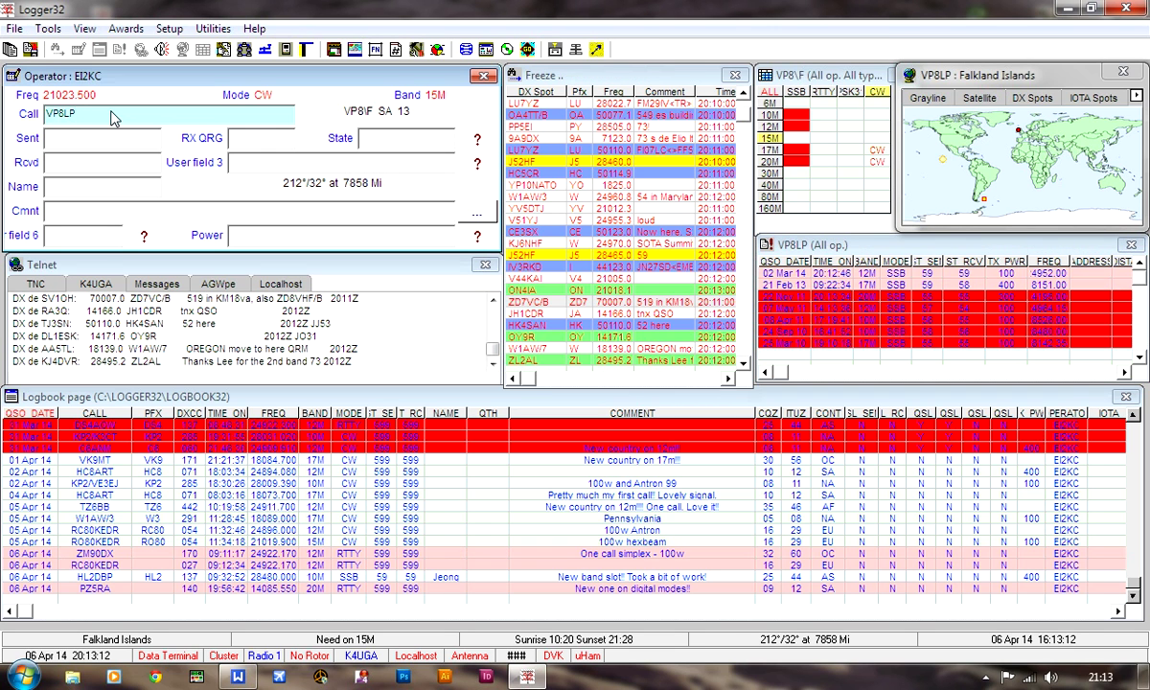
{"action": "key", "text": "BackSpace"}
{"action": "key", "text": "BackSpace"}
{"action": "key", "text": "BackSpace"}
{"action": "key", "text": "BackSpace"}
{"action": "key", "text": "BackSpace"}
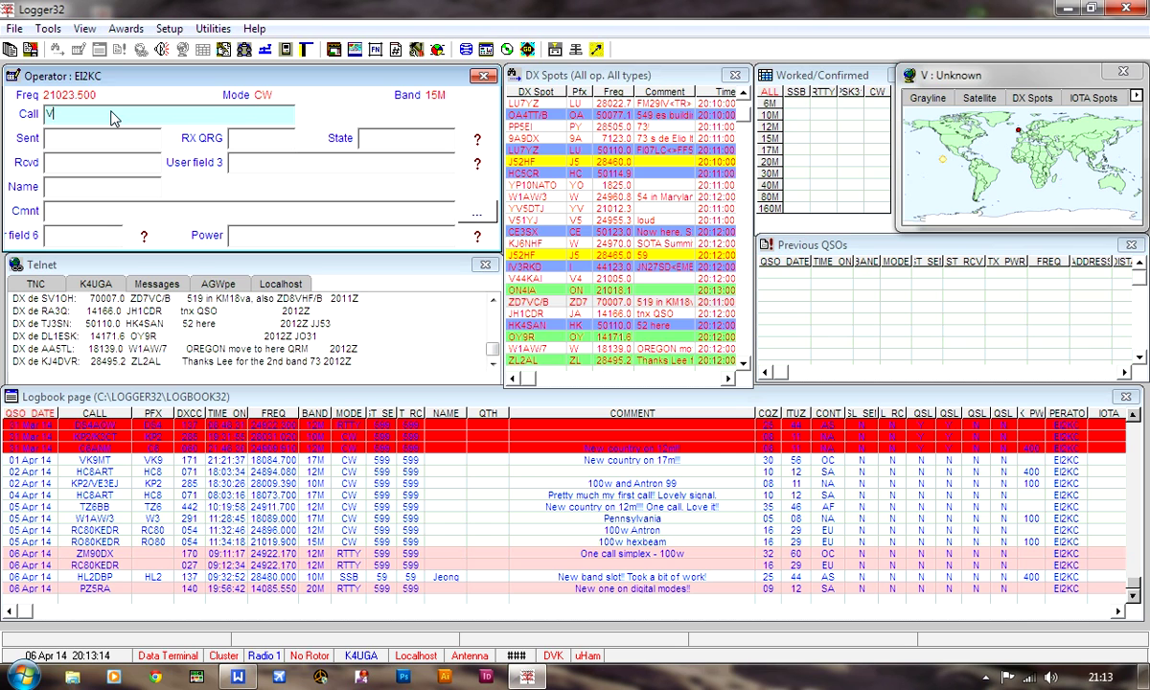